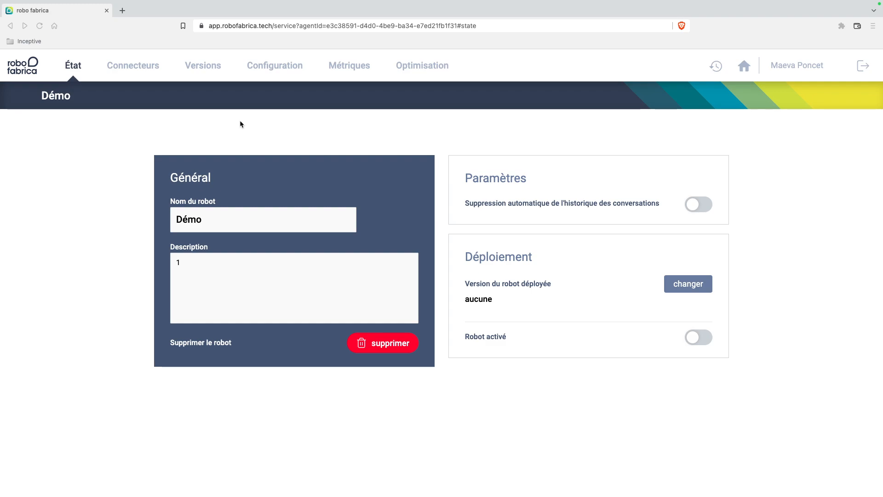
Open the robot's Configuration graph and examine the empty initial subgraph and the full list of available node types
left_click(282, 71)
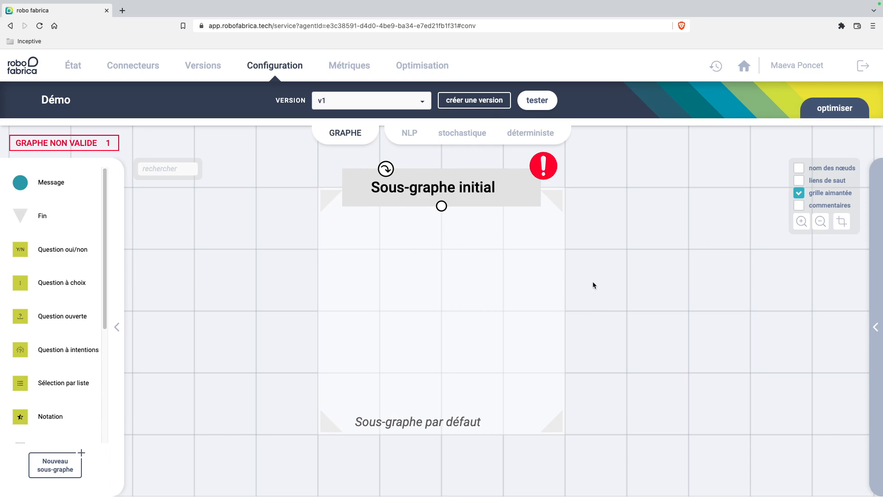
scroll(441, 272, "down", 6)
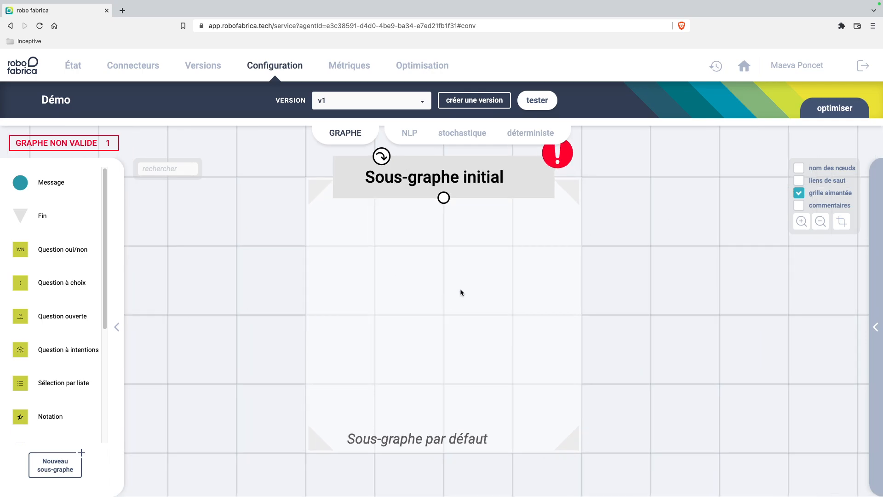
scroll(464, 281, "up", 3)
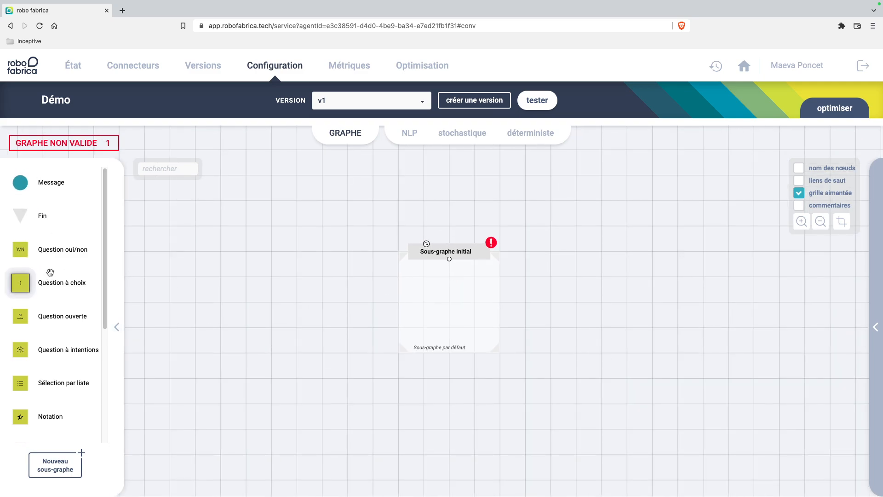
scroll(42, 205, "down", 5)
scroll(41, 208, "up", 5)
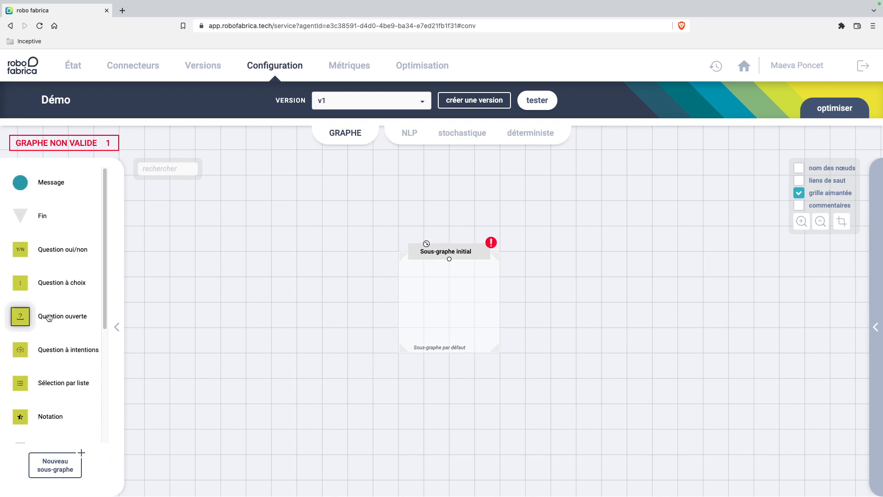
scroll(54, 368, "down", 5)
scroll(54, 276, "up", 5)
scroll(27, 349, "down", 5)
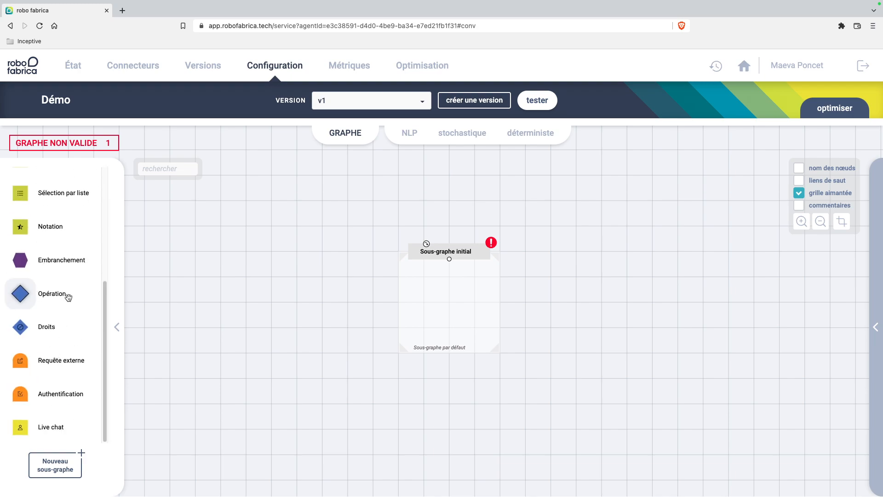
scroll(59, 310, "up", 5)
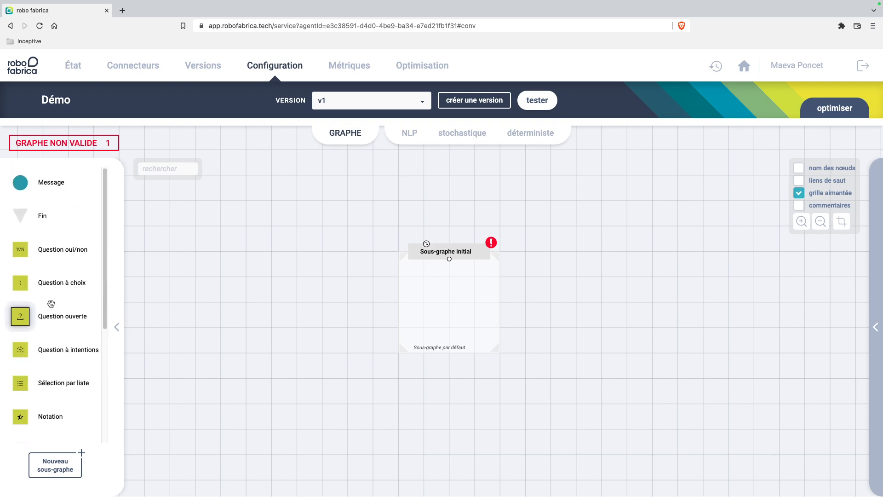
Add a Message node and a Fin node to the initial subgraph, placing the Fin node lower with space between them
left_click_drag(21, 182, 414, 298)
left_click_drag(21, 216, 578, 455)
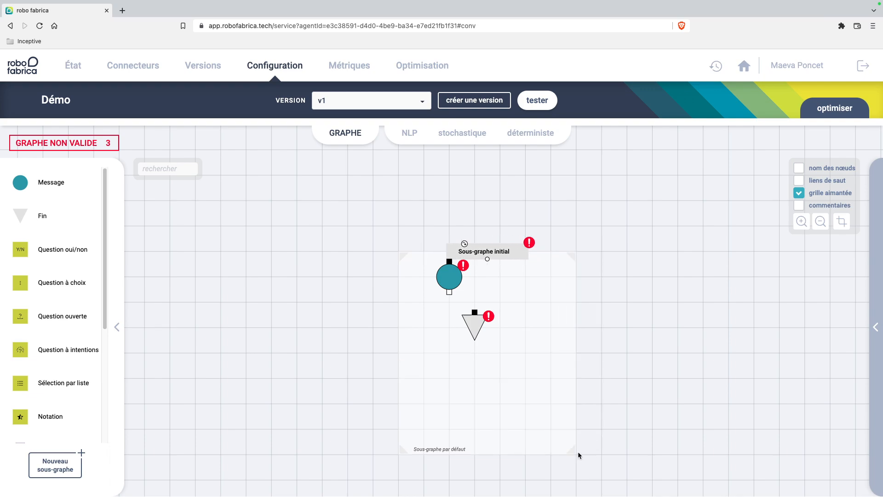
left_click_drag(595, 319, 513, 264)
left_click_drag(355, 268, 404, 352)
left_click_drag(338, 215, 393, 241)
left_click(416, 341)
Add a Question oui/non node below the Message node, then duplicate the Fin node and place the copy on the question's other side
left_click_drag(20, 249, 351, 288)
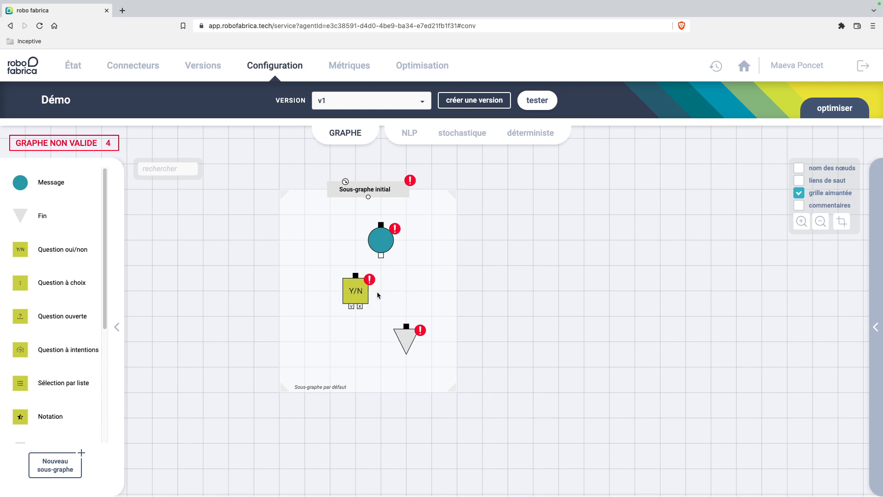
right_click(411, 332)
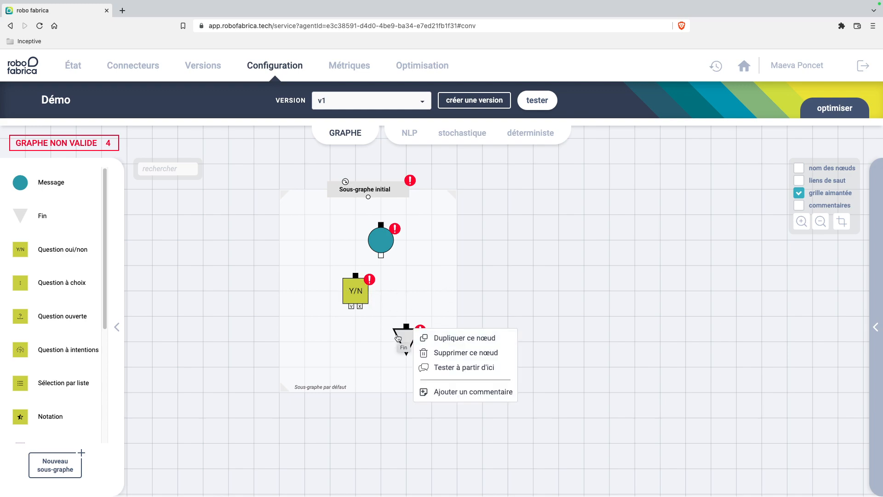
left_click(479, 338)
left_click_drag(457, 339, 335, 343)
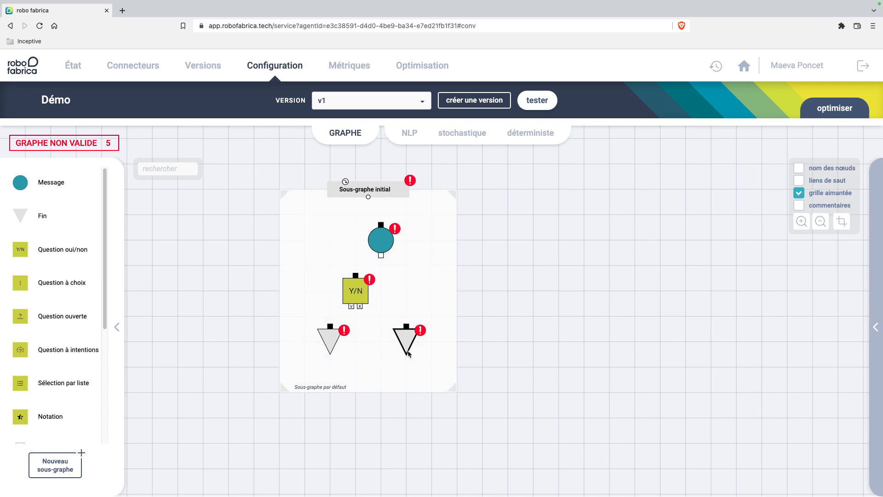
left_click_drag(378, 237, 348, 213)
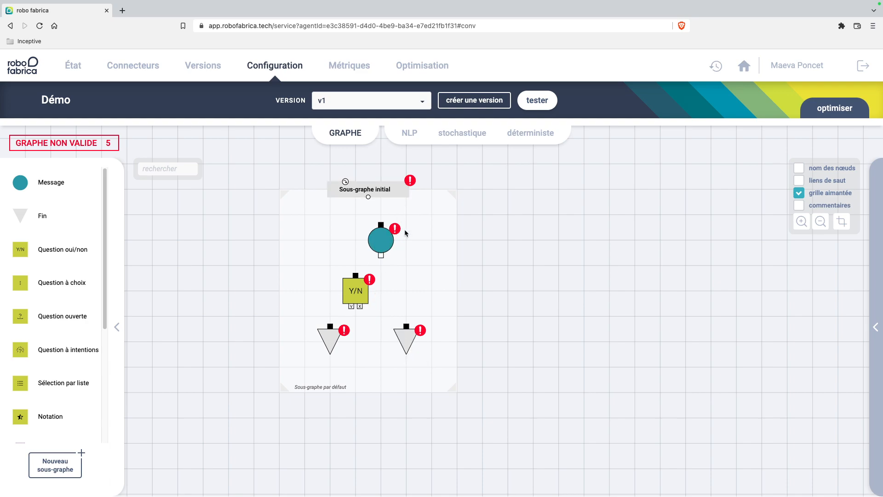
Link the subgraph start to the Message node, the message to the yes/no question, and its two outputs to the two Fin nodes
mouse_move(23, 138)
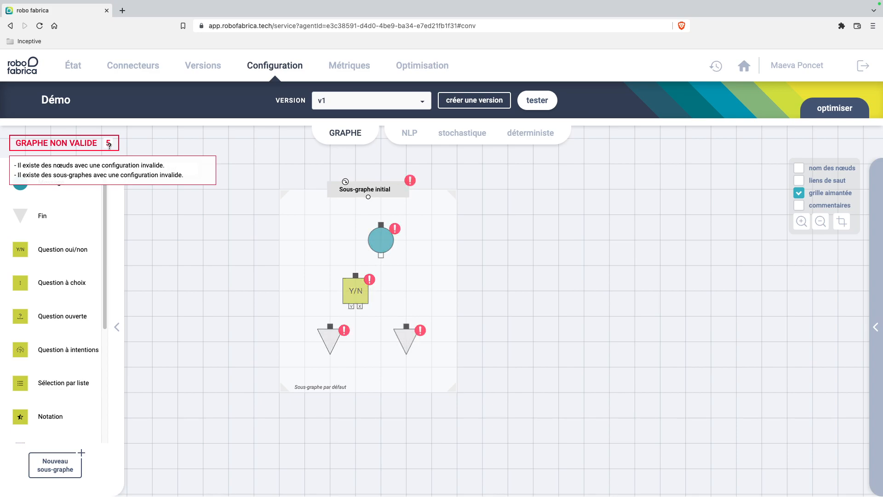
left_click_drag(368, 199, 381, 226)
left_click_drag(383, 261, 355, 293)
left_click_drag(338, 323, 406, 328)
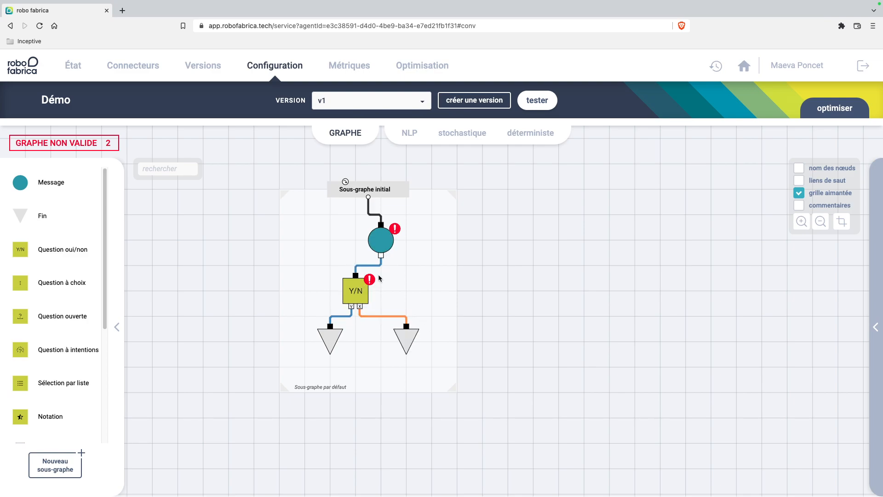
Add the phrase "Bonjour, je suis votre assistant virtuel. Je suis là pour vous aider." to the Message node and save it
double_click(376, 242)
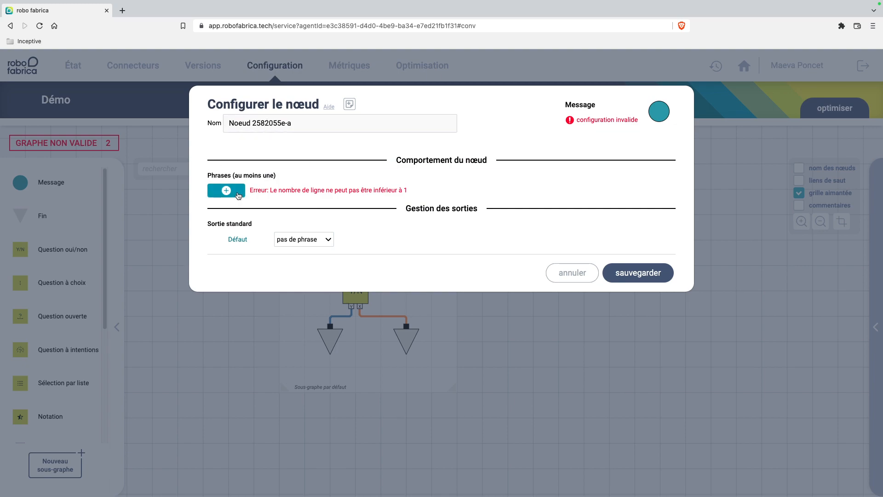
left_click(239, 196)
left_click(247, 193)
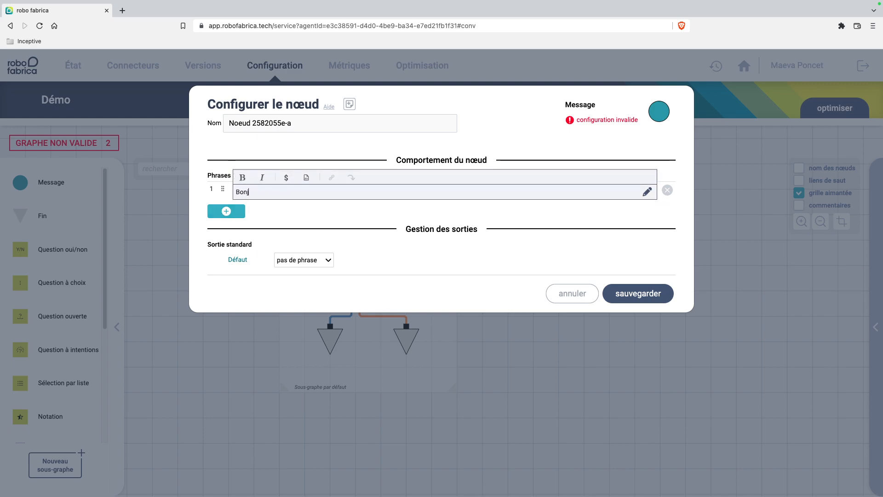
type("Bonjour, je suis votre assistant virtuel")
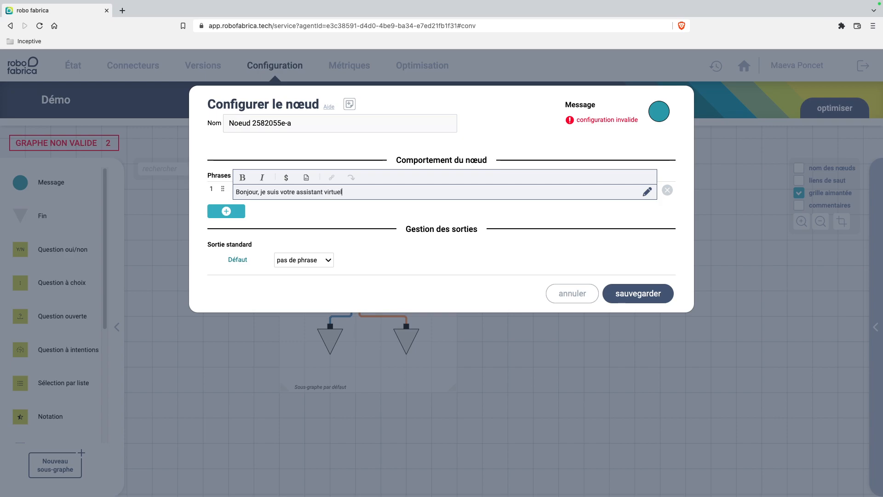
type(". Je suis là pour vous aider.")
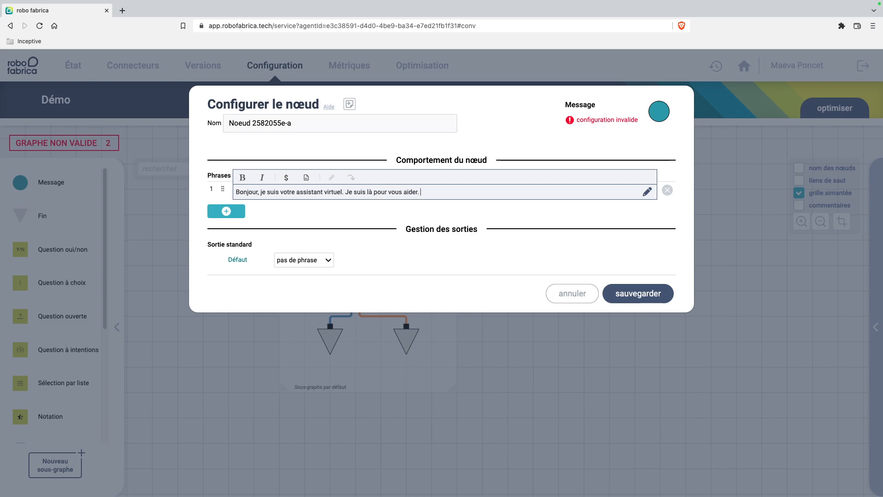
left_click(638, 294)
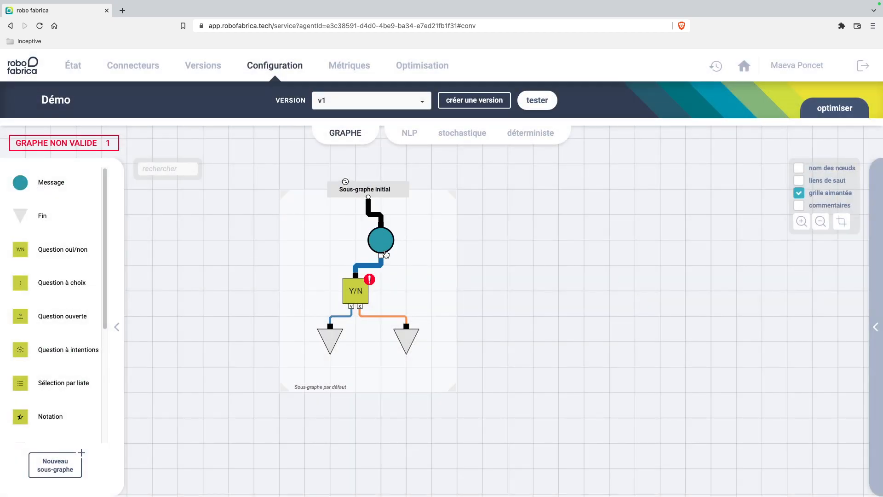
Set the yes/no node's question to "Les vidéos vous intéressent-elles ?" and save the node
double_click(358, 290)
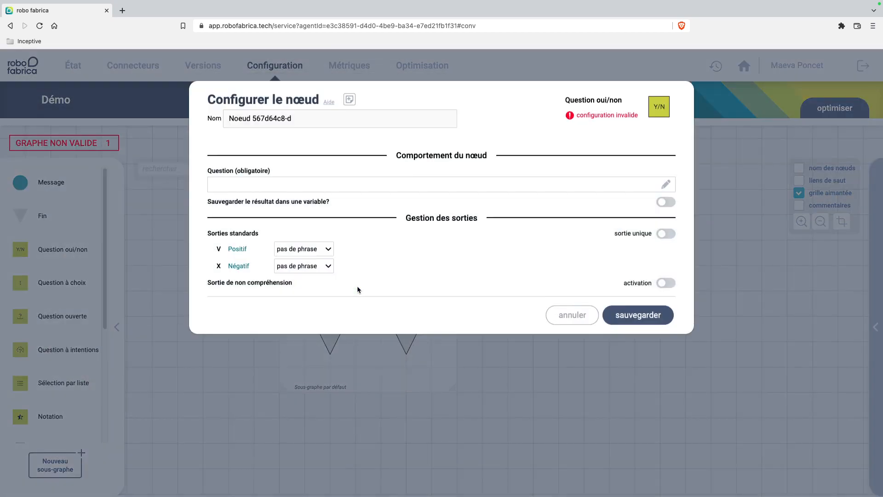
left_click(282, 190)
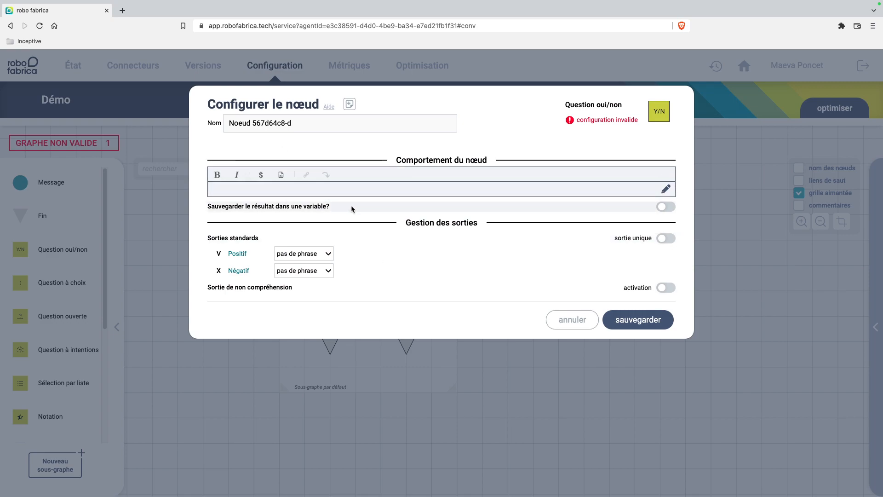
type("Les vidéos vous intéressent-elles ?")
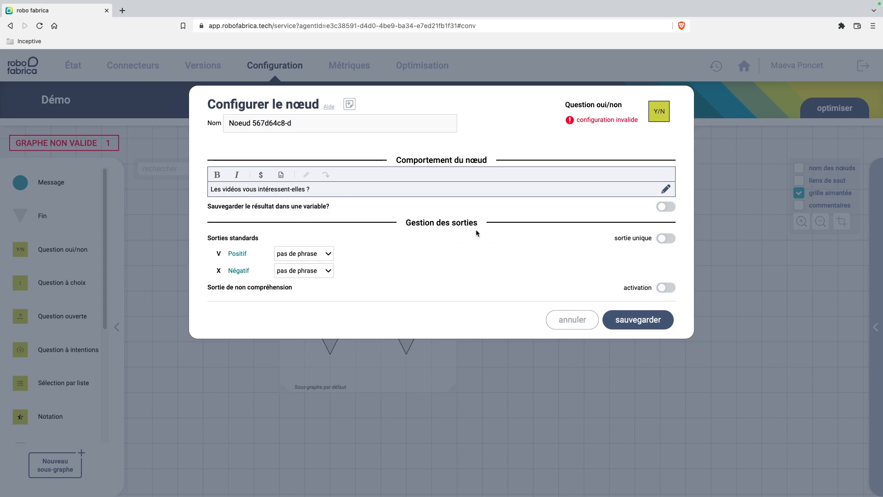
left_click(632, 324)
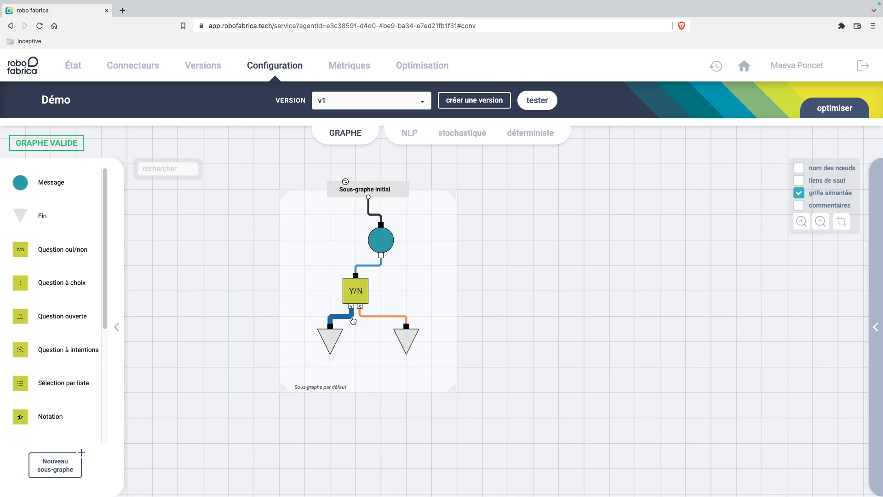
Give the Fin node on the positive branch the phrase "Suivez nous dans nos prochains épisodes." and save it
double_click(324, 346)
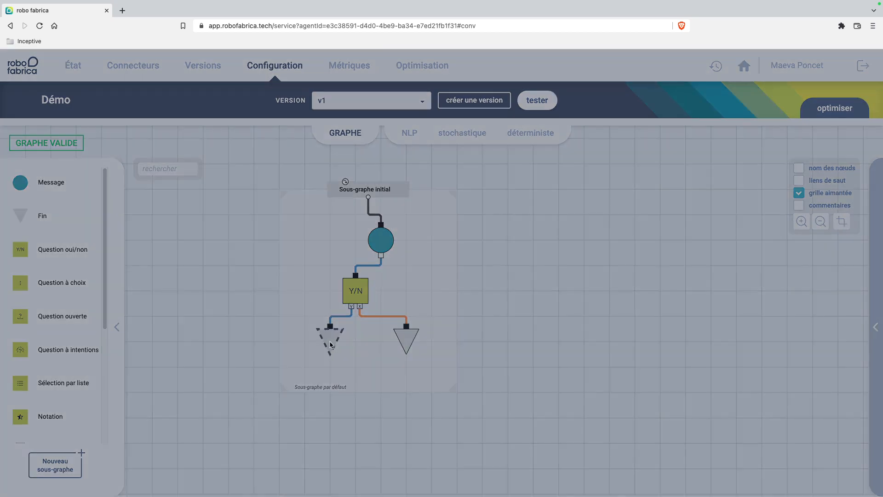
left_click(317, 191)
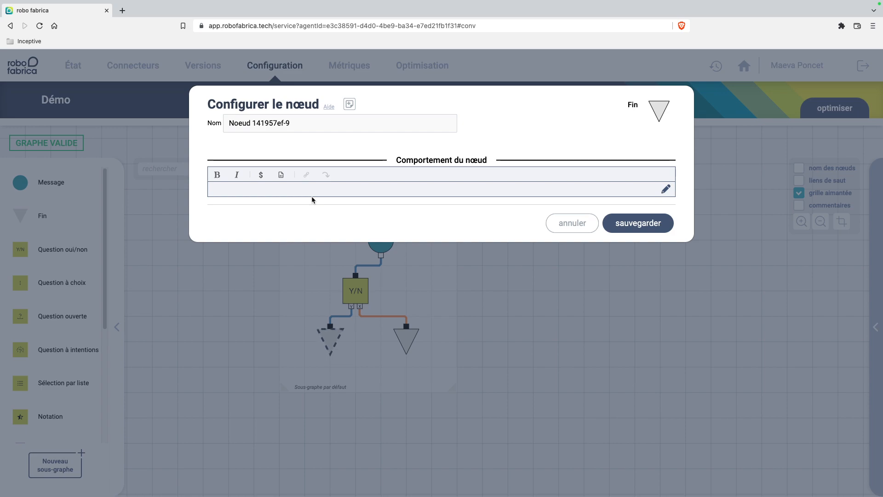
type("Suivez nous dans nos prochains épisodes")
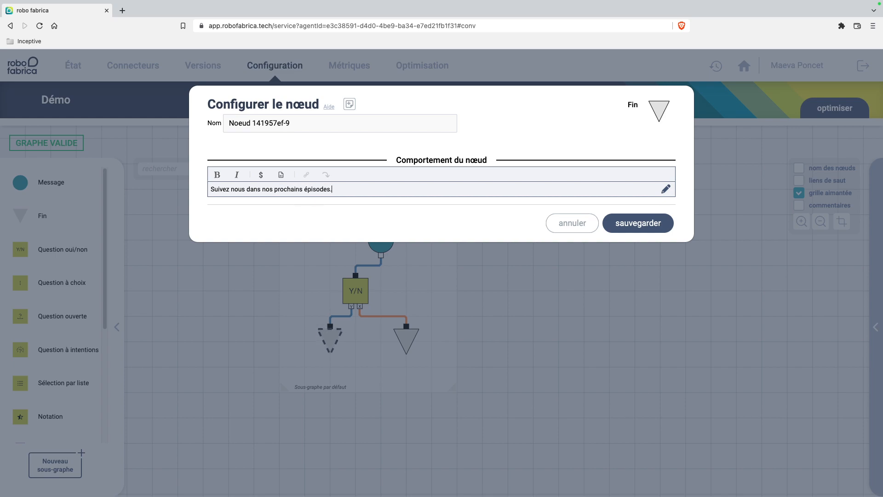
type(".")
left_click(638, 223)
Give the Fin node on the negative branch the phrase "Rendez-vous sur inceptive.tech ." and save it
double_click(406, 338)
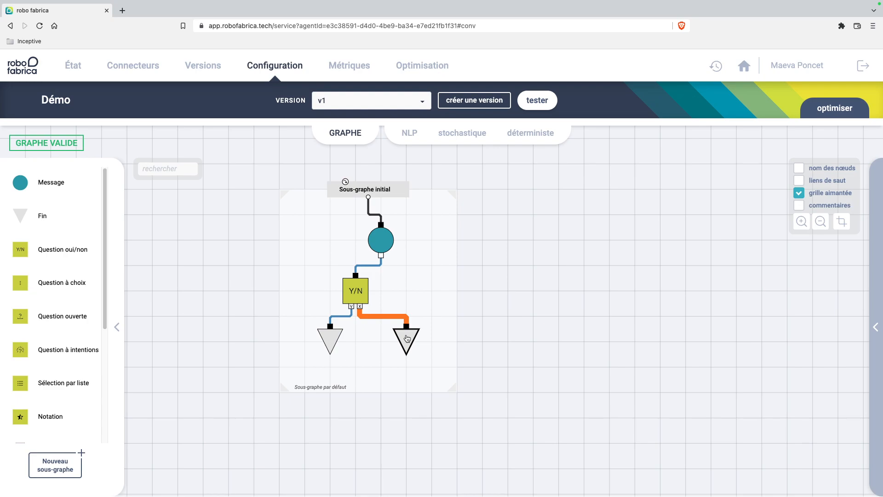
left_click(283, 189)
type("R")
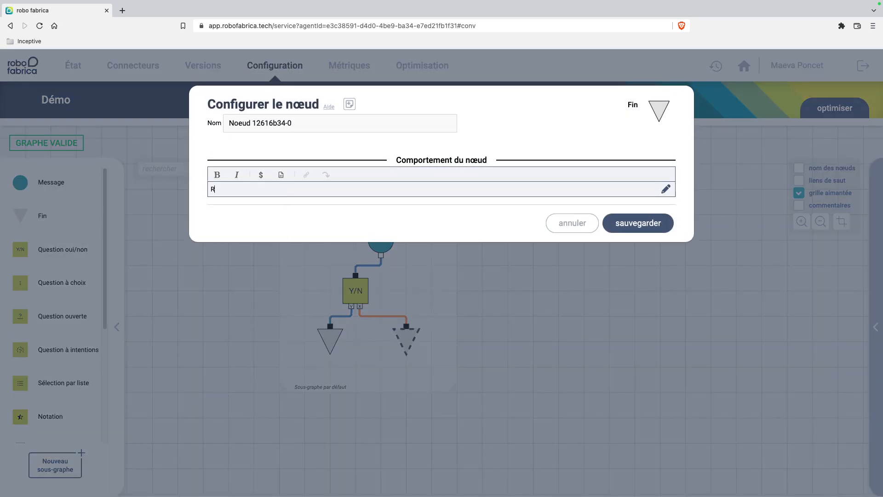
type("endez-vous sur inceptive.tech .")
left_click(622, 224)
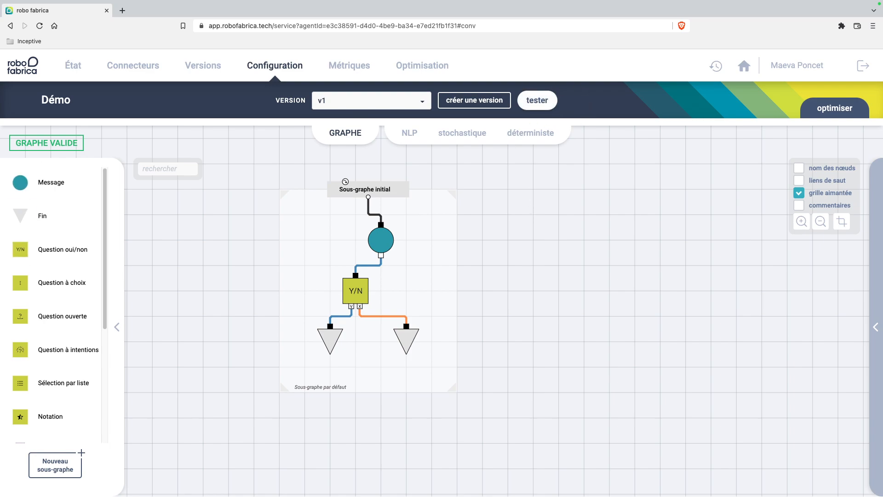
Test version v1 of the chatbot and answer "oui" to the question about videos
left_click(543, 103)
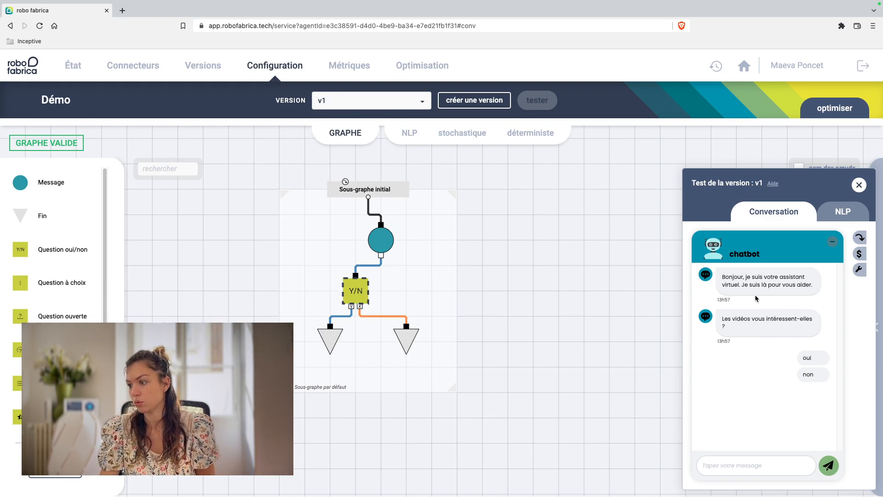
left_click(813, 359)
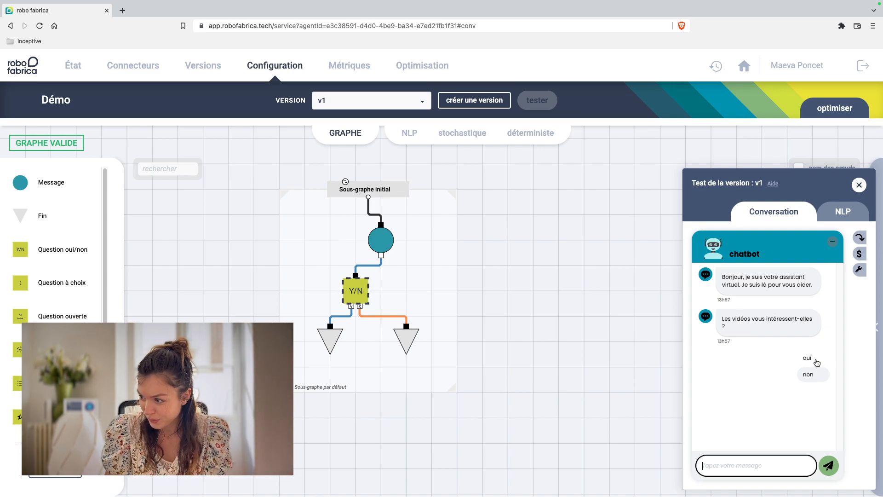